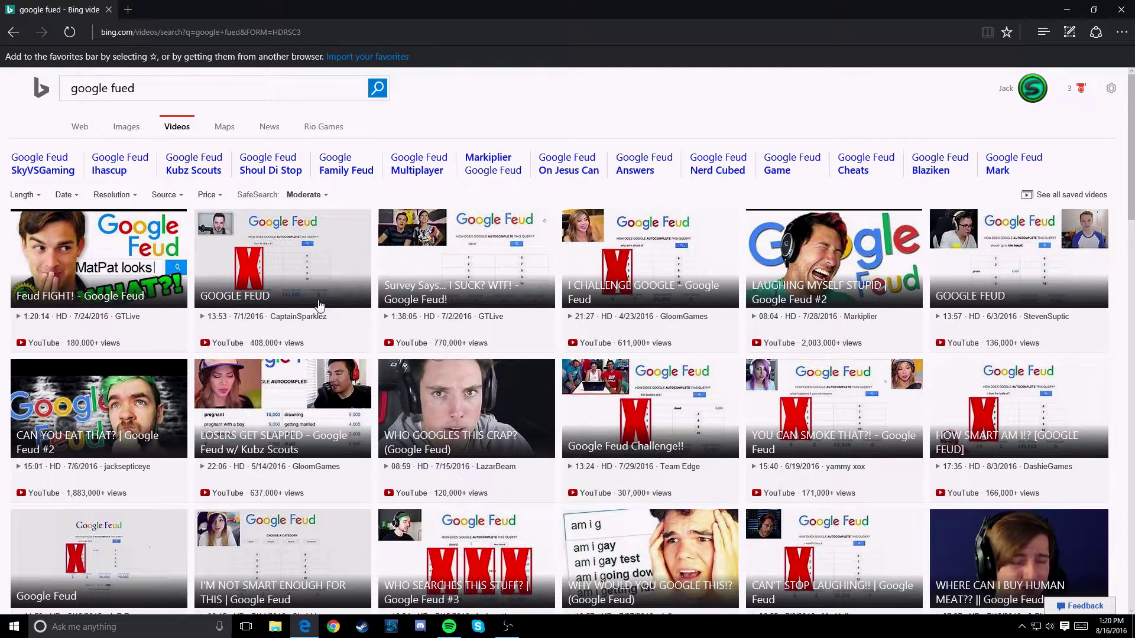
scroll(320, 306, down, 3)
scroll(319, 305, down, 2)
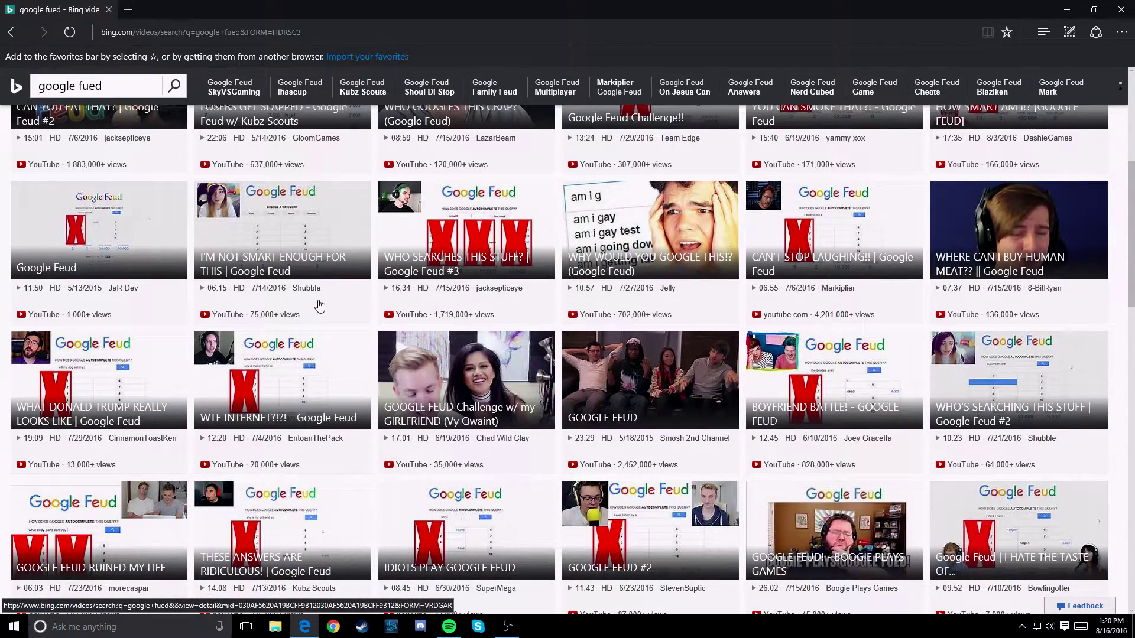
Step: Go back from the Bing video results to the earlier 'google fued' web results
key(alt+Left)
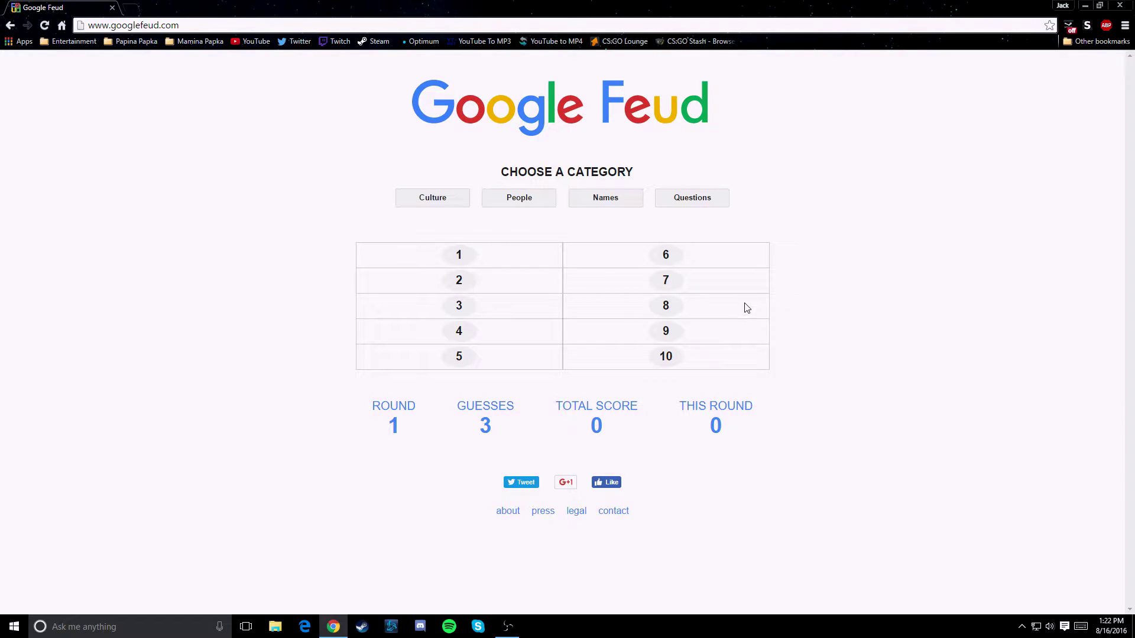
Step: Play round 1 on 'mcdonalds vs', guessing burger king, wendys, kfc, taco bell and dunkin donuts
click(432, 199)
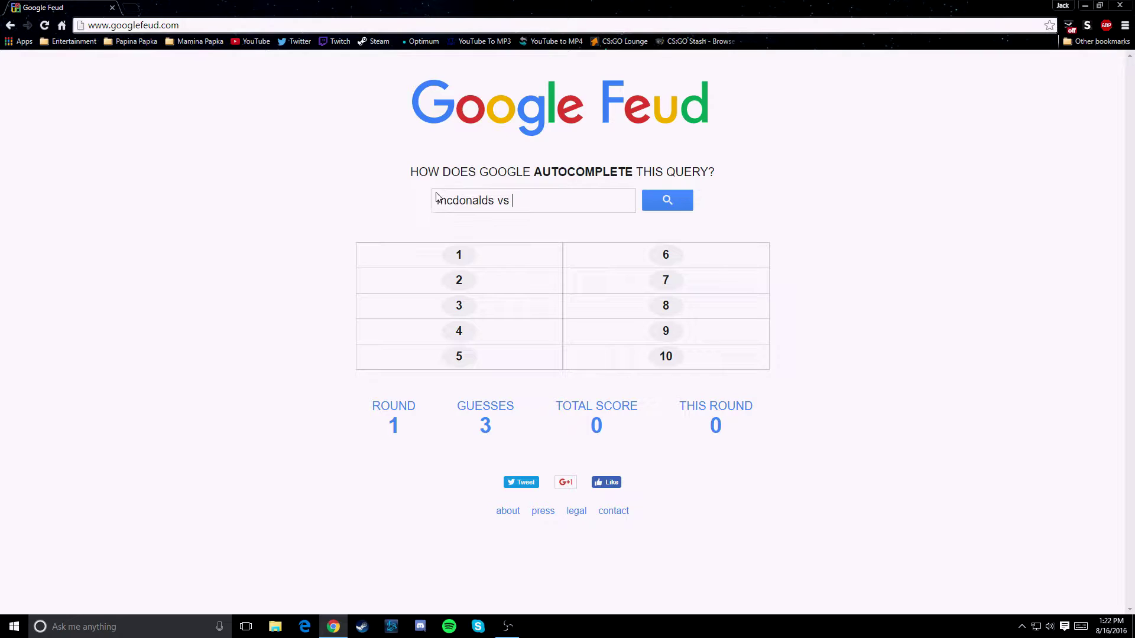
click(544, 203)
text(burger king)
click(667, 200)
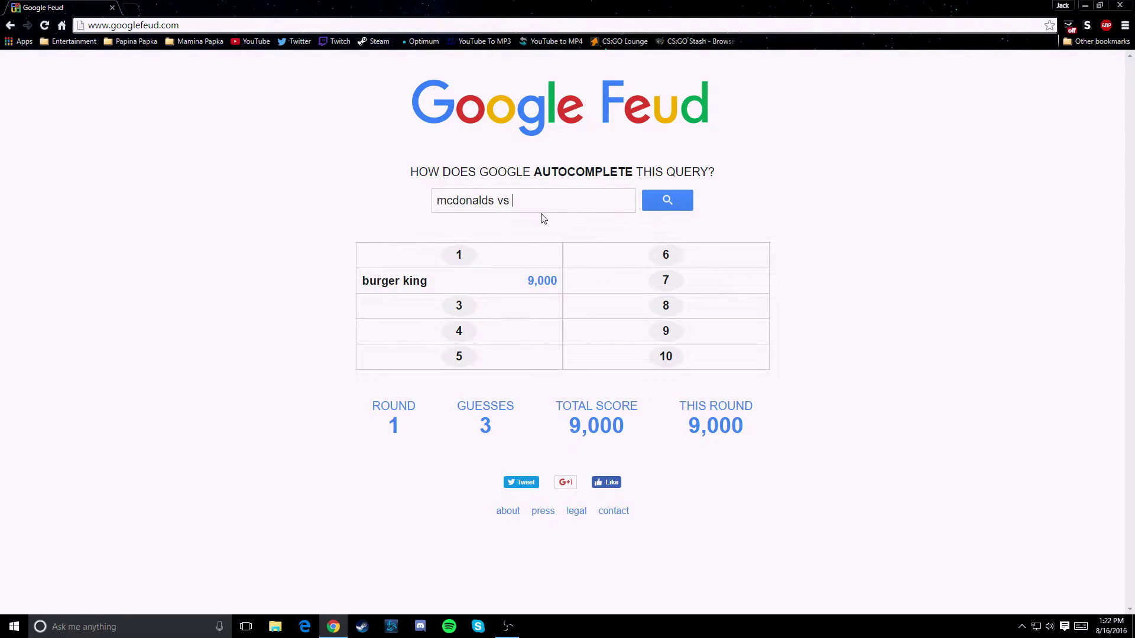
text(wendys)
key(Return)
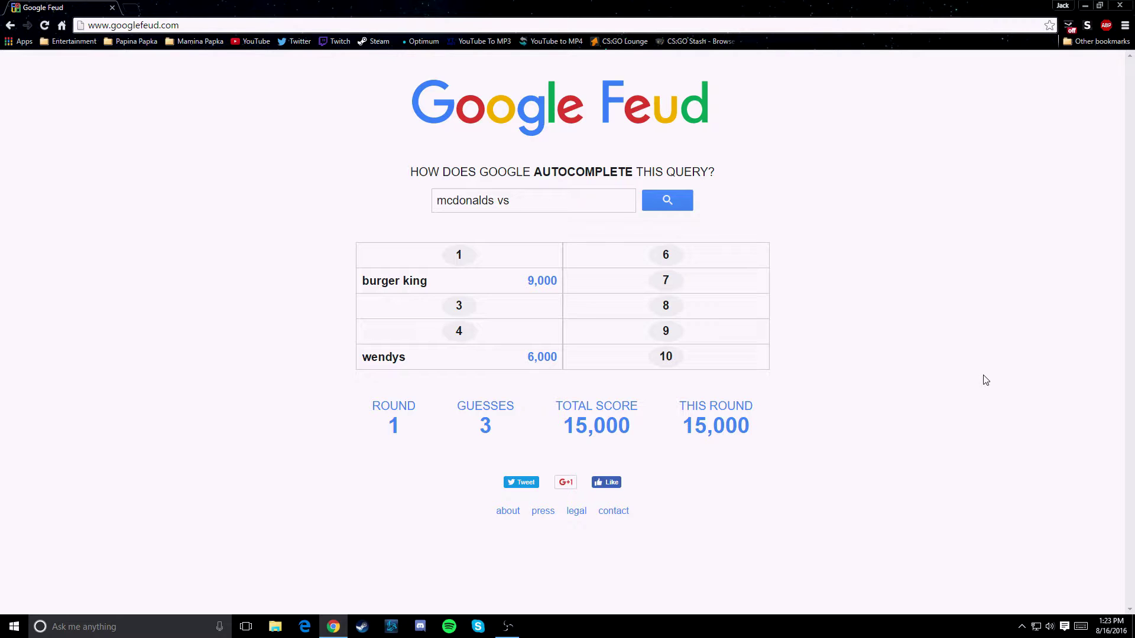
text(kfc)
key(Return)
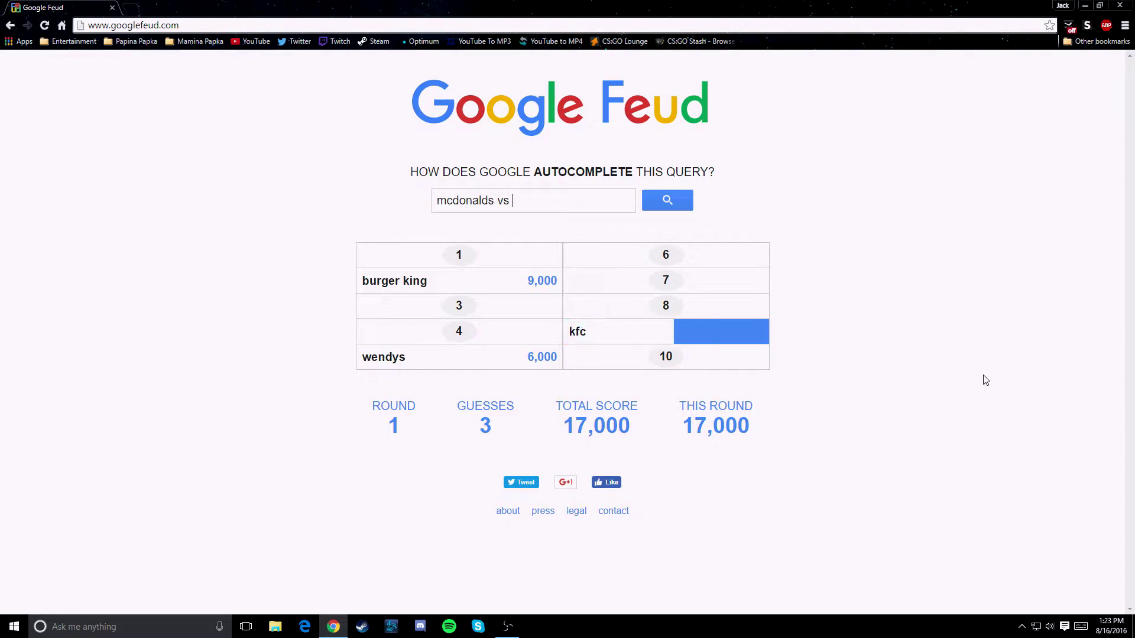
text(taco bell)
key(Return)
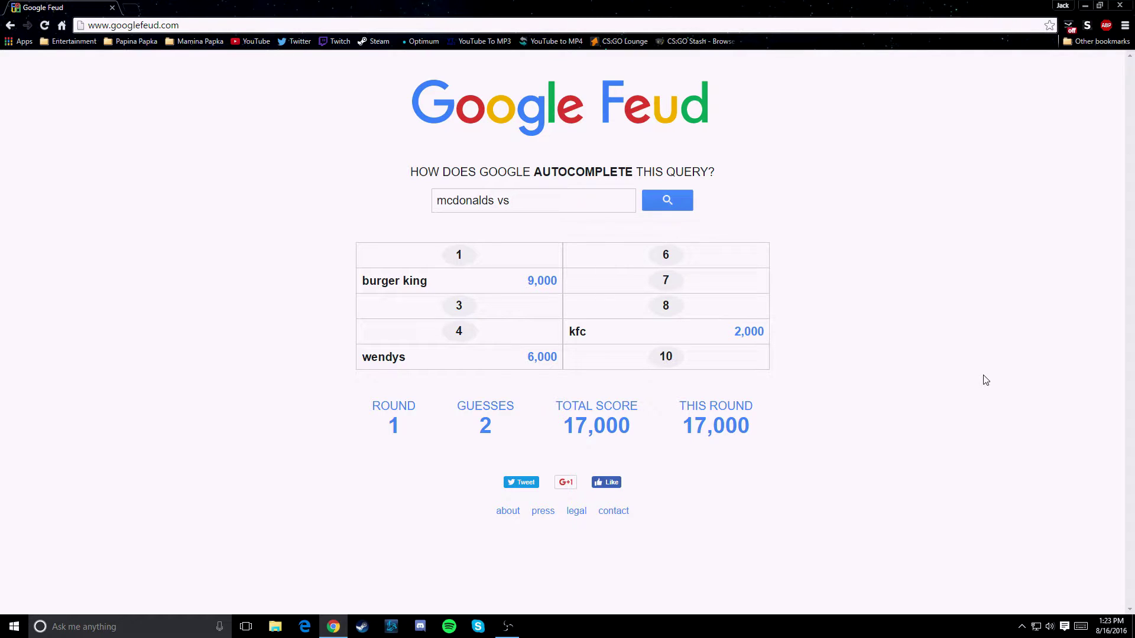
text(dunkin donut)
key(Return)
text(five guy)
key(Return)
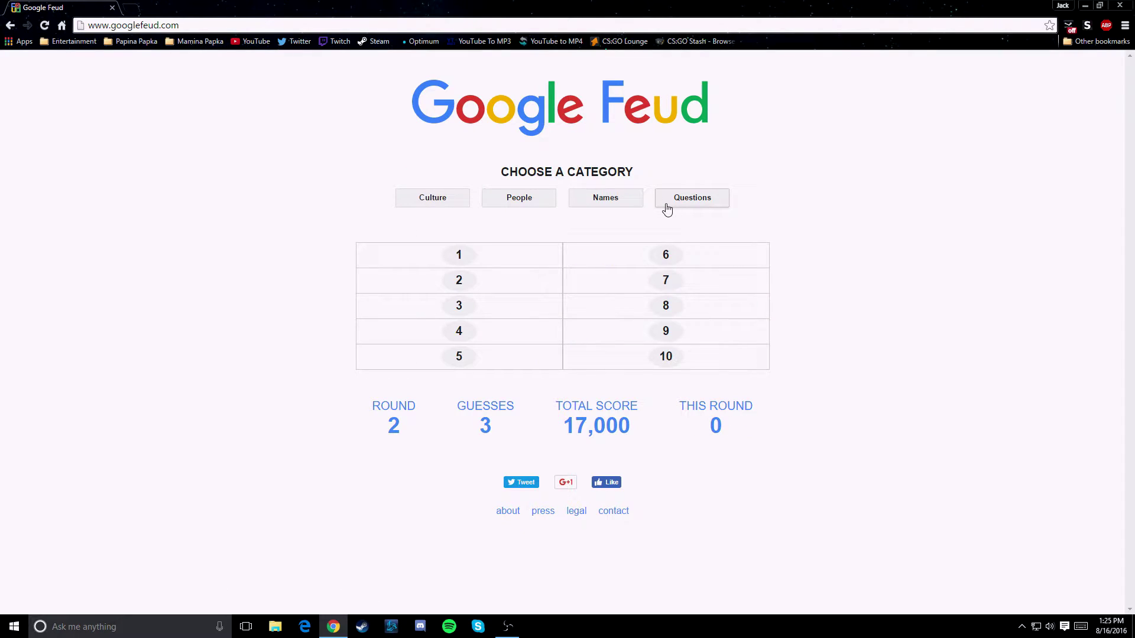
Step: Play round 2 on 'never put a' until all answers show, then advance to round 3
click(537, 204)
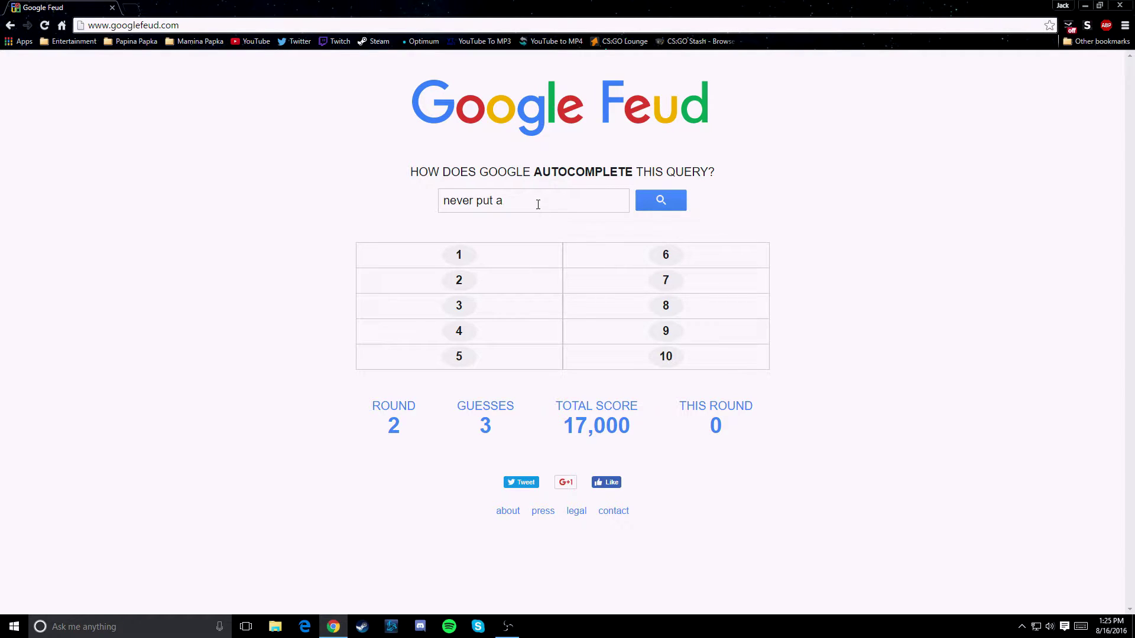
key(Return)
key(Return)
key(Return)
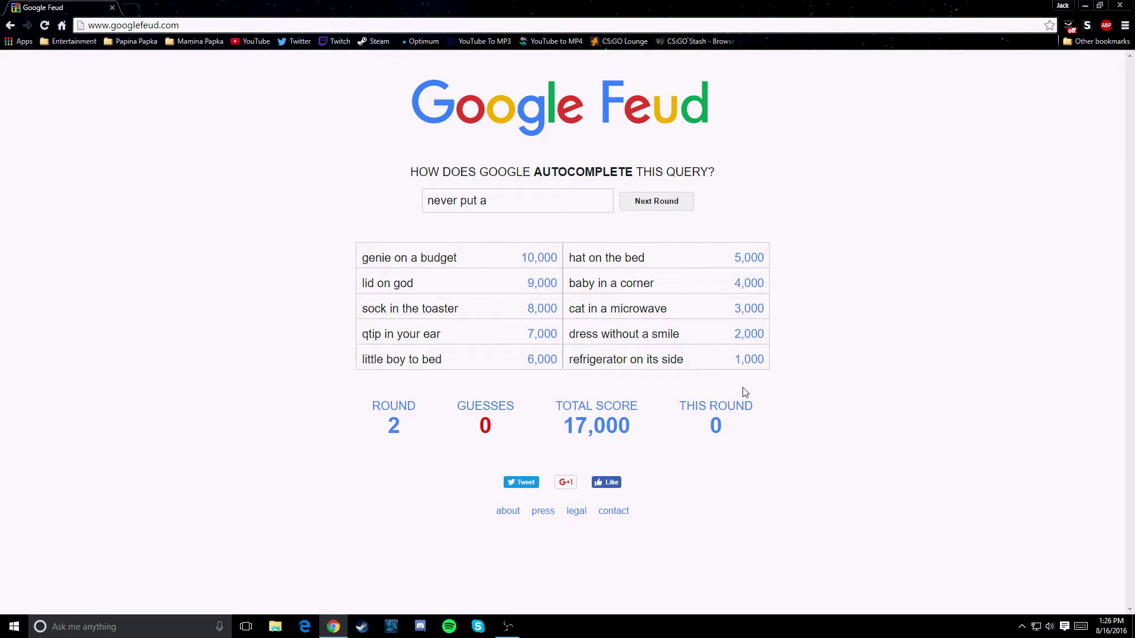
key(Return)
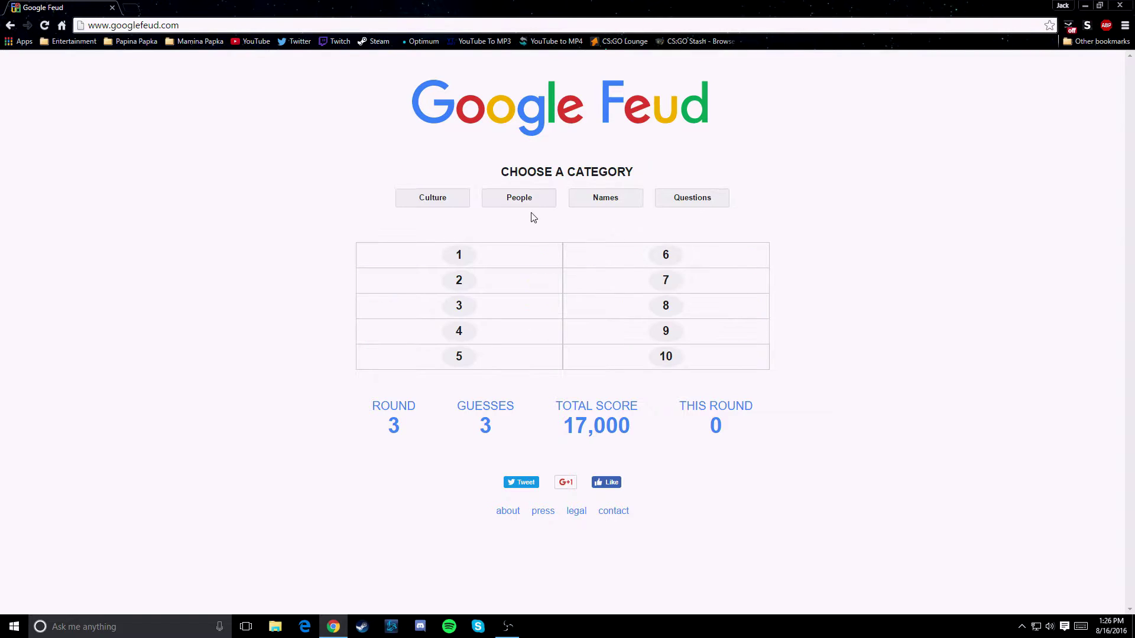
Step: Make three guesses after 'vincent', then select the 10,000 score beside van gogh
click(520, 198)
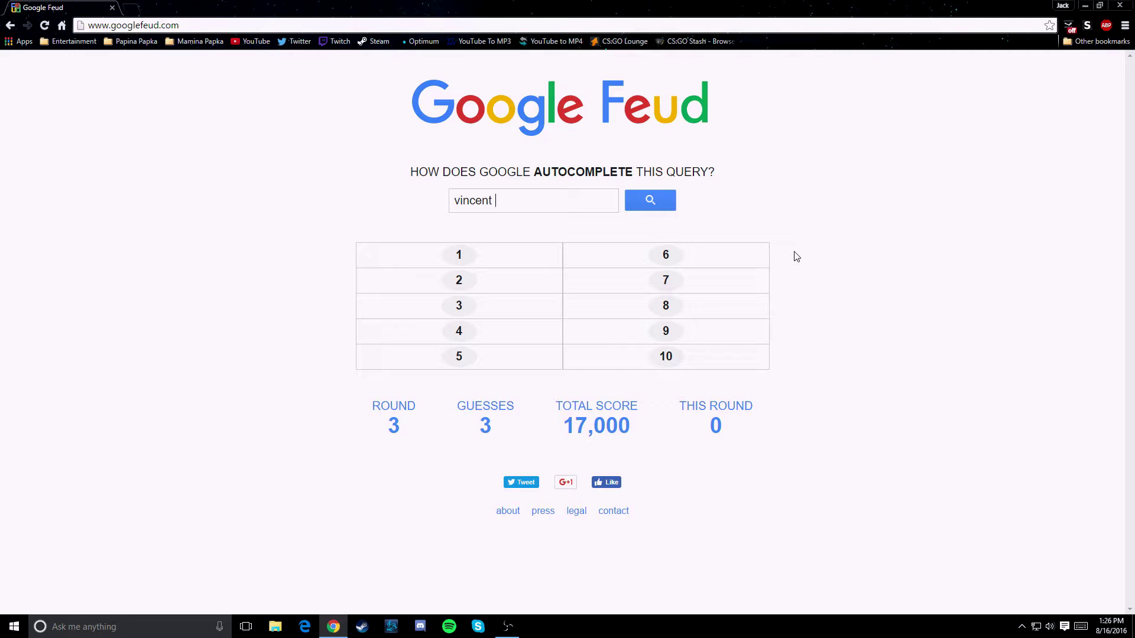
text(van gogh)
key(Return)
text(van gogh)
key(Return)
text(vaughn)
click(653, 203)
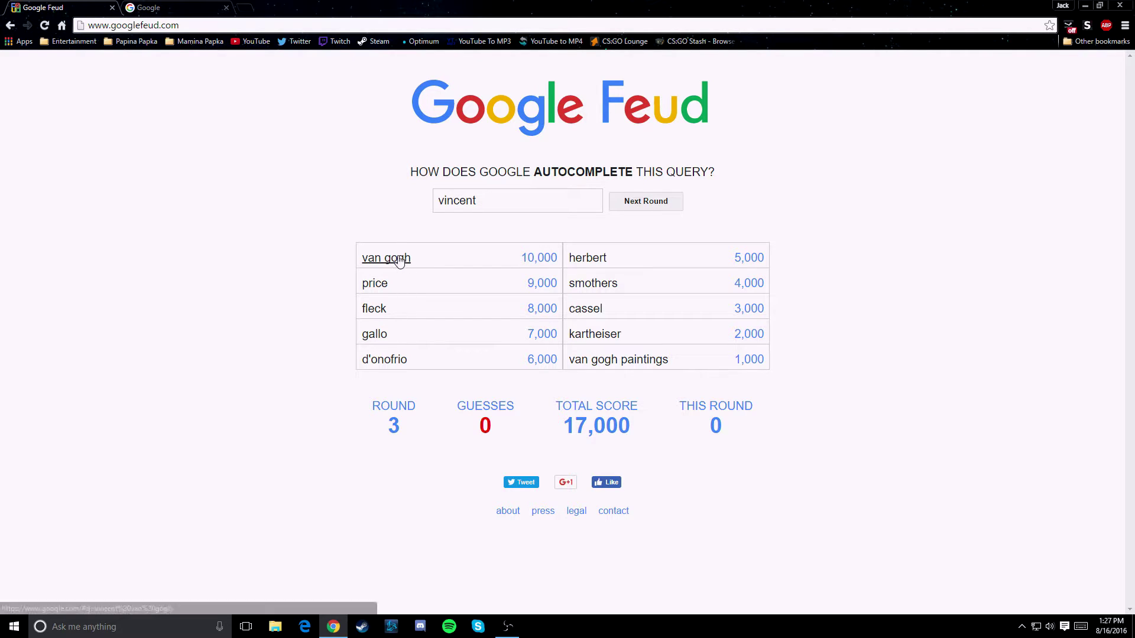
drag(519, 258, 558, 259)
Step: Guess drink, eat and smile for 'how do you make someone', then advance to round 5
click(656, 200)
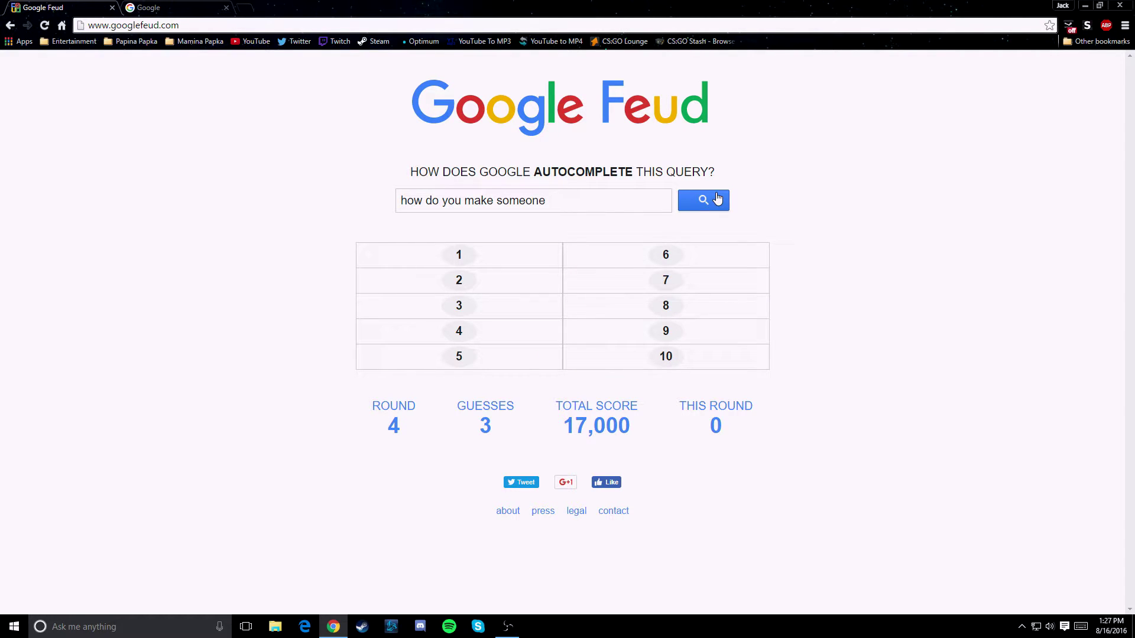
text(drink)
key(Return)
text(eat)
key(Return)
text(smile)
key(Return)
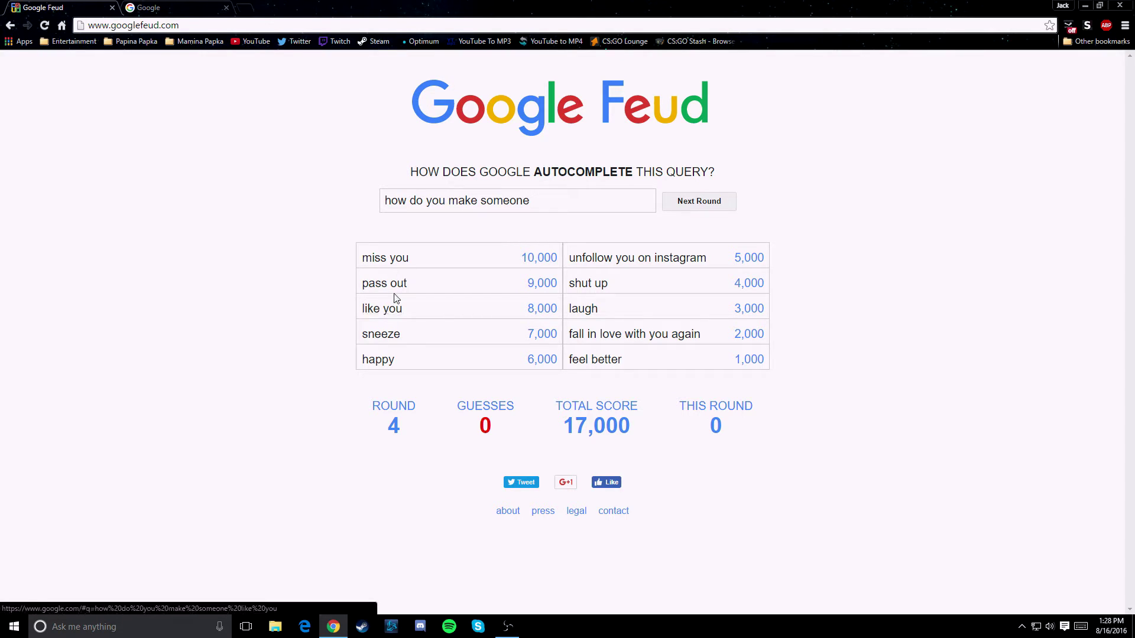
key(Return)
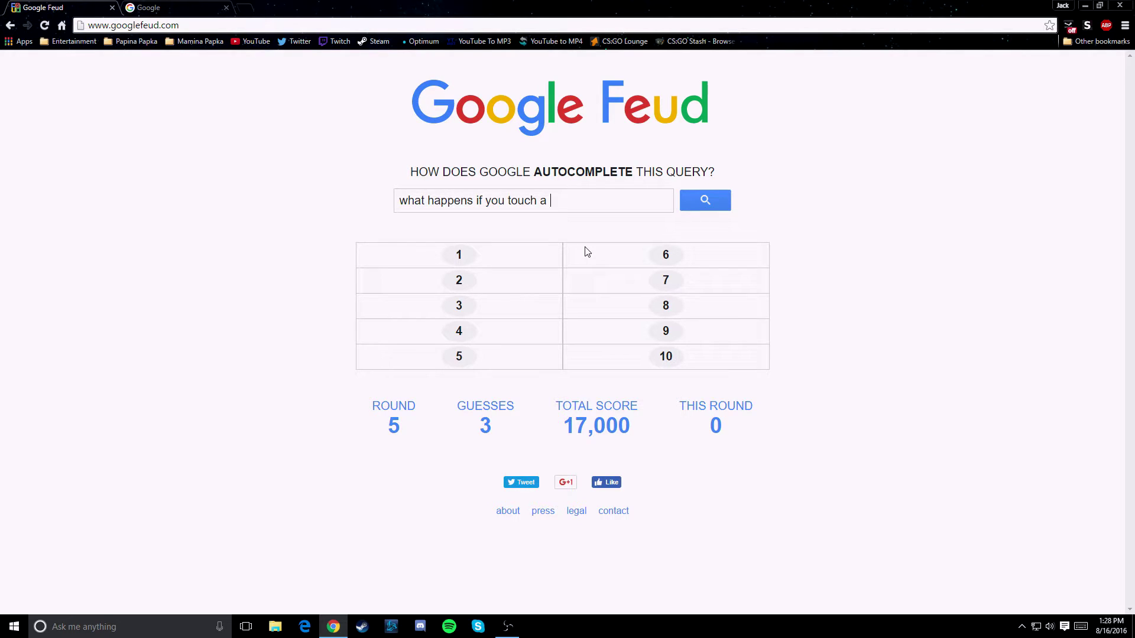
text(jellyfish)
Step: Guess jellyfish and poisonous snake for 'what happens if you touch a', checking another tab
key(Return)
text(poisonouls)
key(BackSpace)
key(BackSpace)
text(s)
click(142, 8)
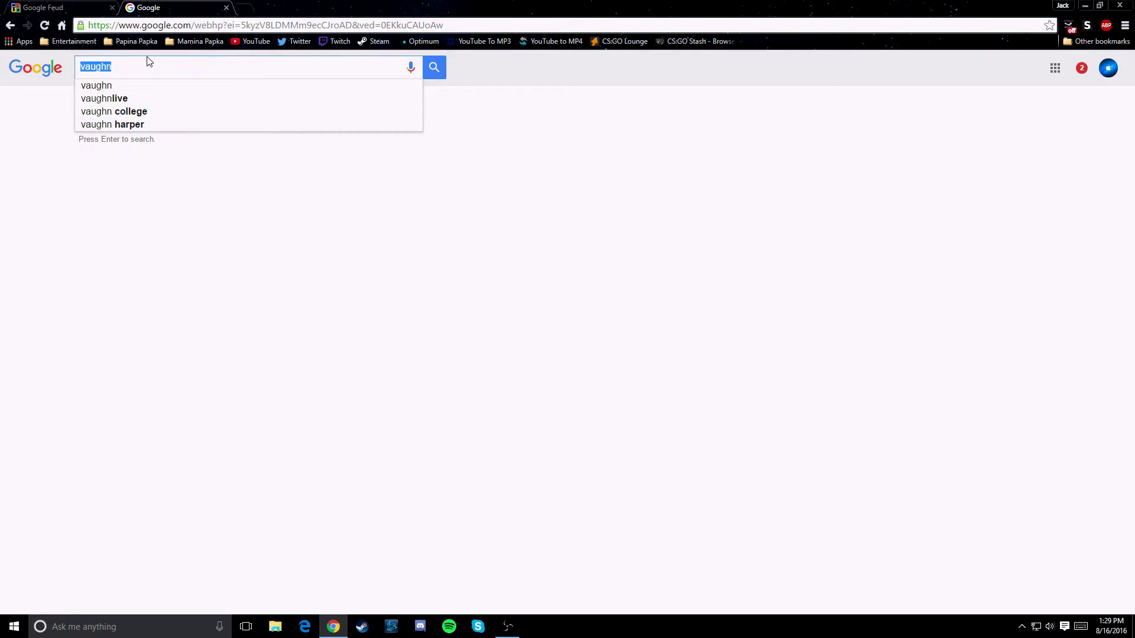
text(poisonous)
click(226, 8)
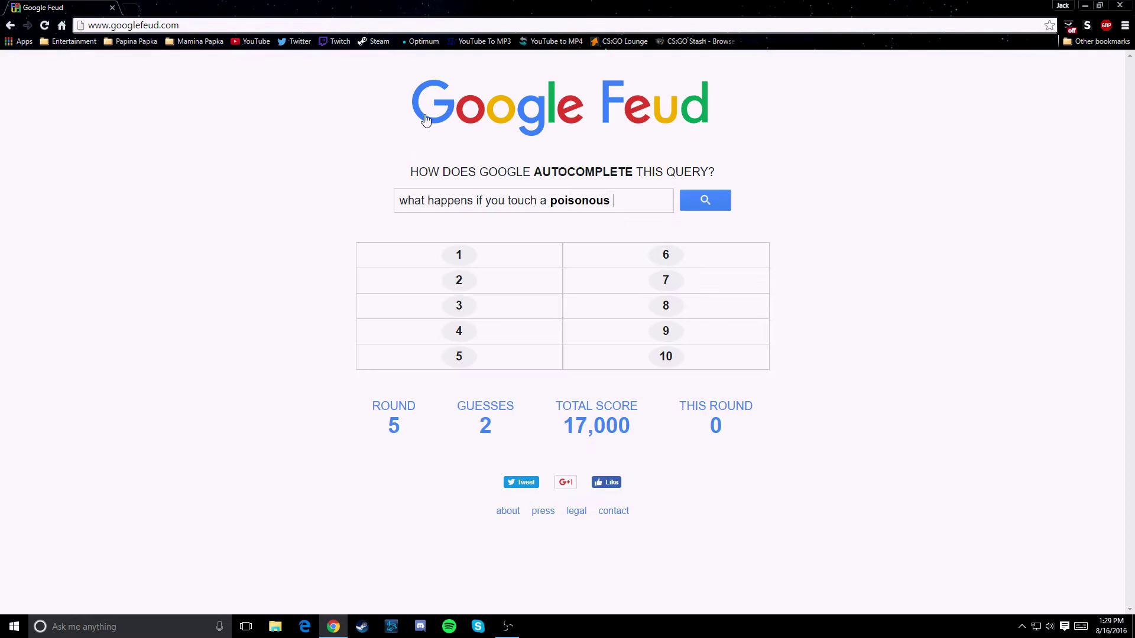
text(snake)
key(Return)
text(barb)
text( w)
Step: Spell-correct and submit barbed wire fence as the final guess, then advance to round 6
key(BackSpace)
key(BackSpace)
text(wired fence)
right_click(579, 199)
click(628, 213)
click(724, 201)
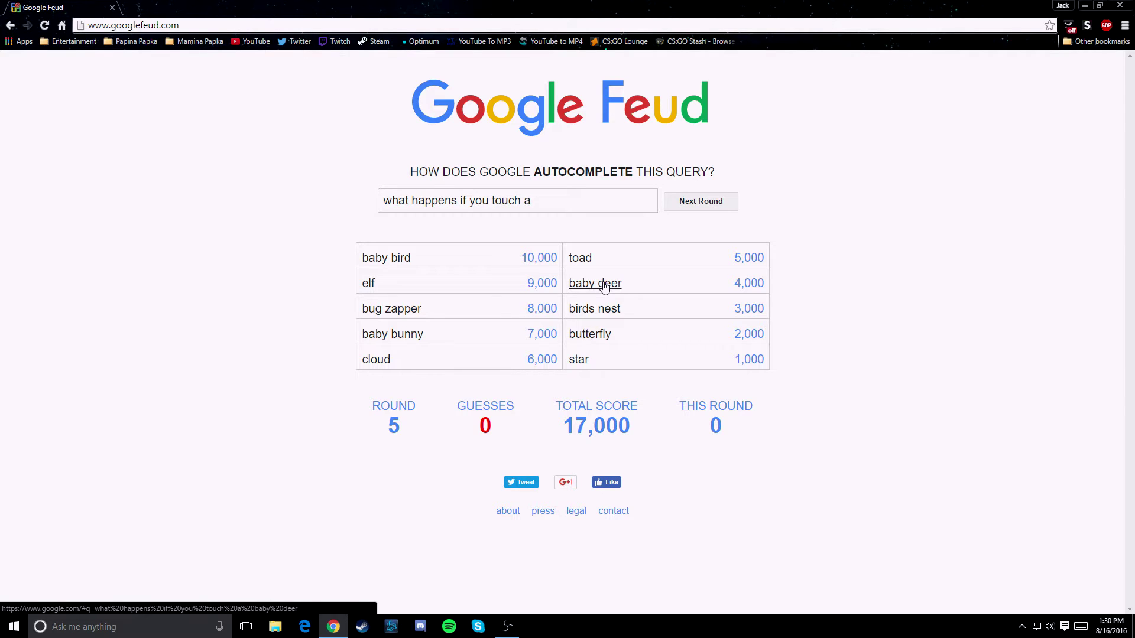
key(Return)
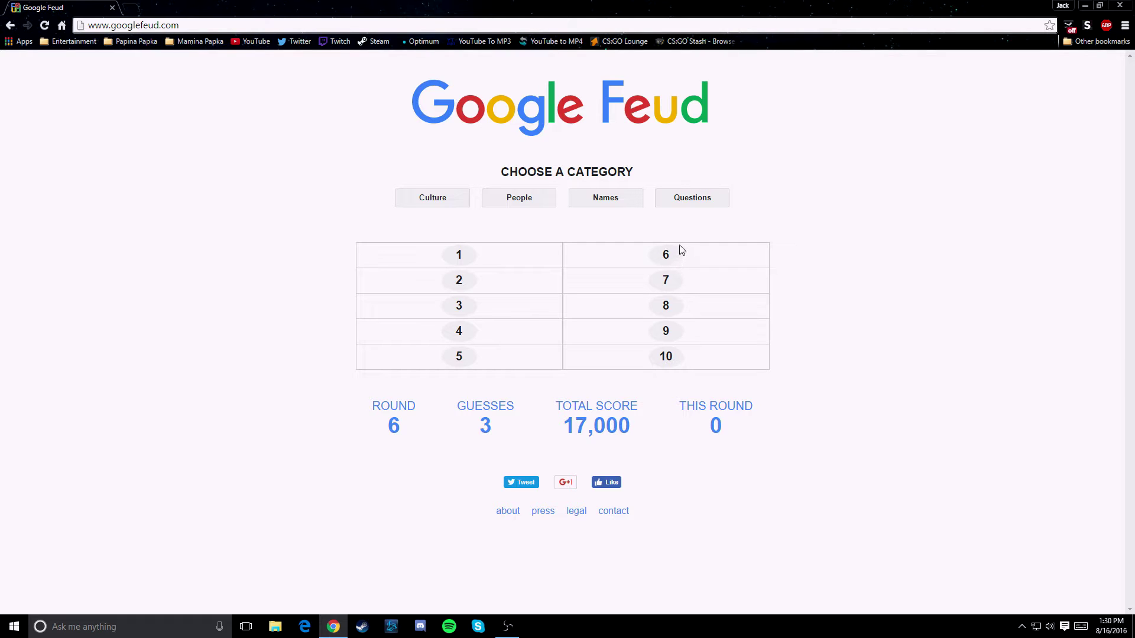
Step: Play round 6 'rebecca' in Names, scoring 10,000 with black, then advance to round 7
click(597, 199)
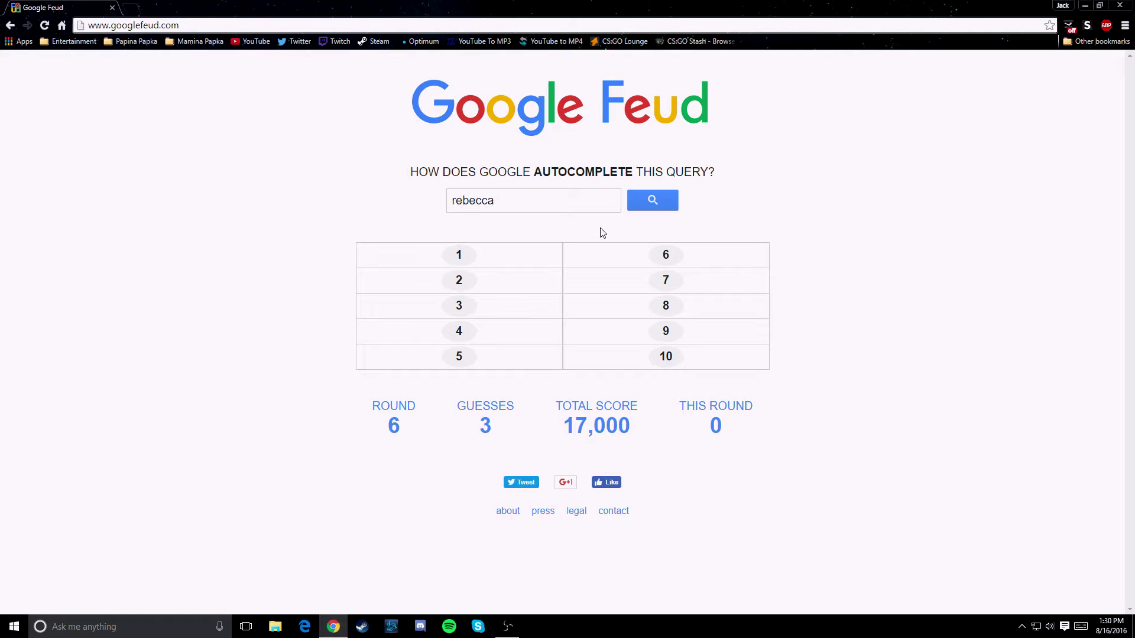
text(black)
key(Return)
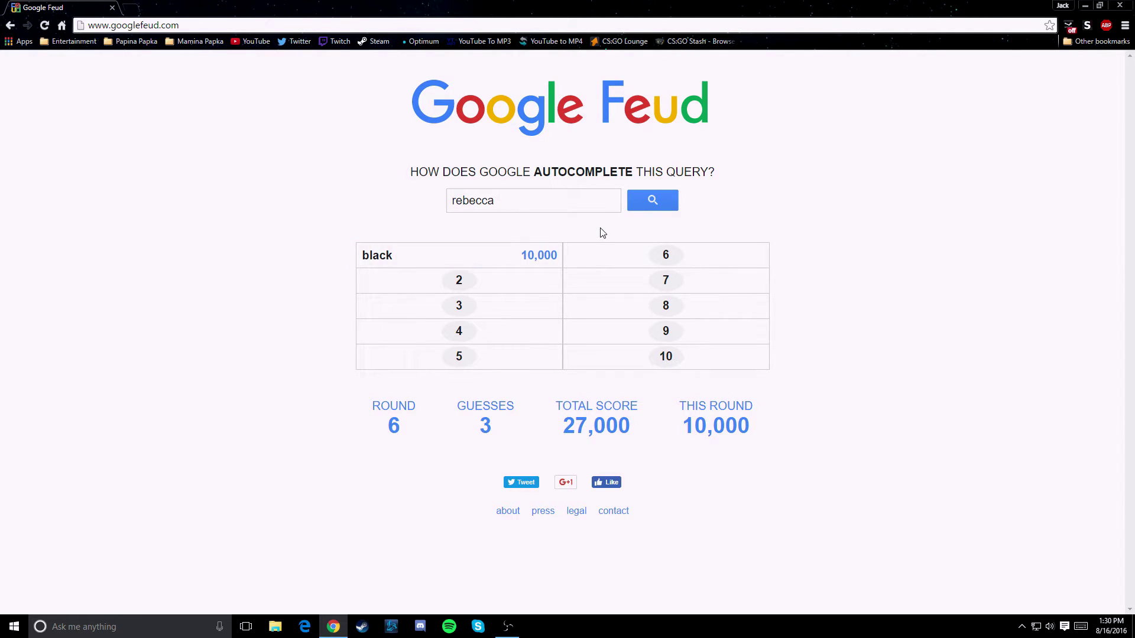
key(Return)
text(whit)
key(BackSpace)
key(BackSpace)
key(Return)
text(asunghie)
text(nger)
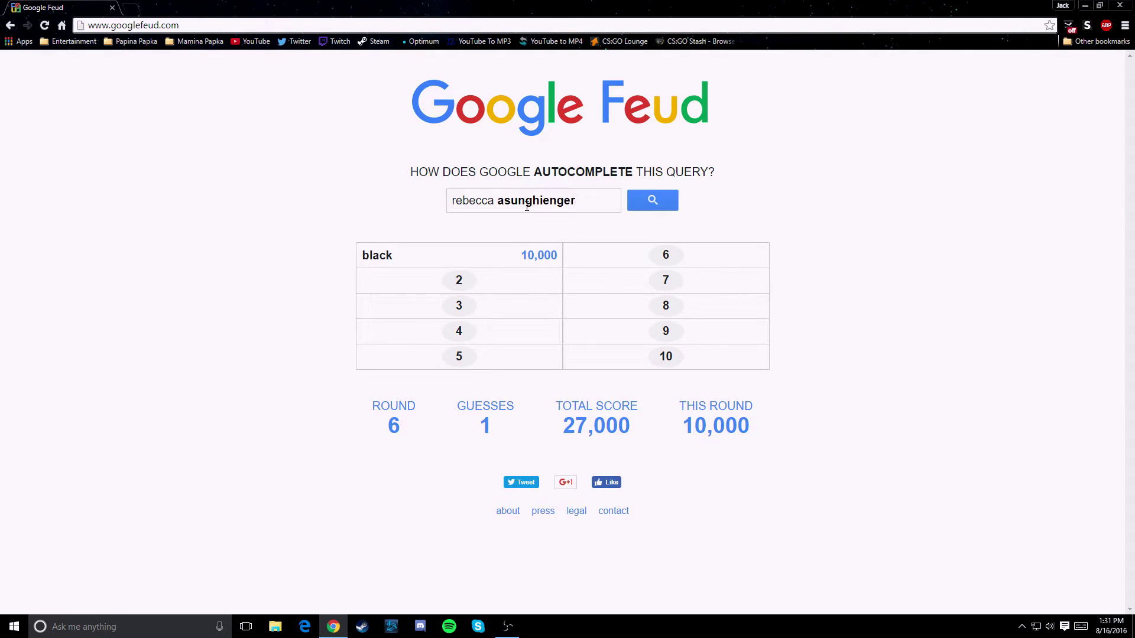
key(Return)
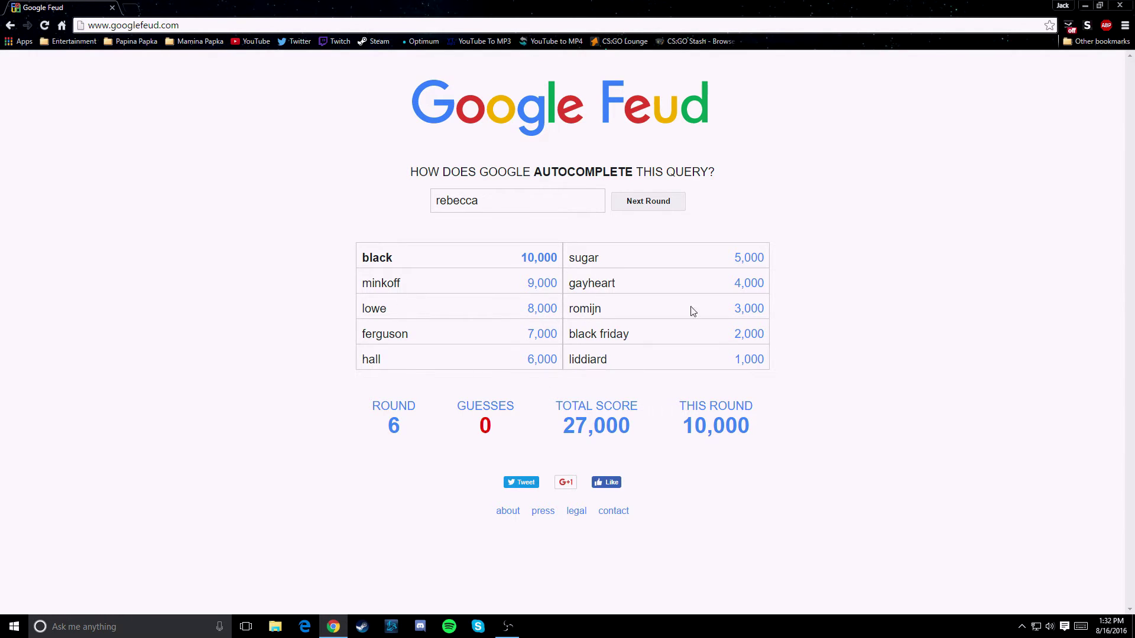
click(669, 213)
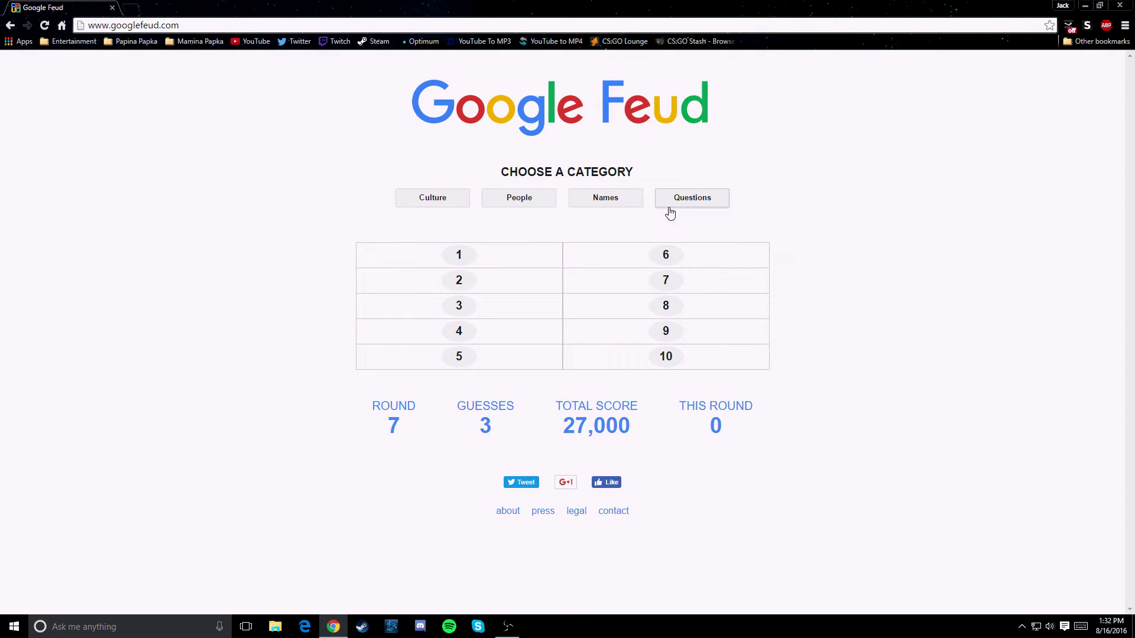
Step: Play round 7 'mexican word for' in Questions, guessing hello, click and pen
click(670, 208)
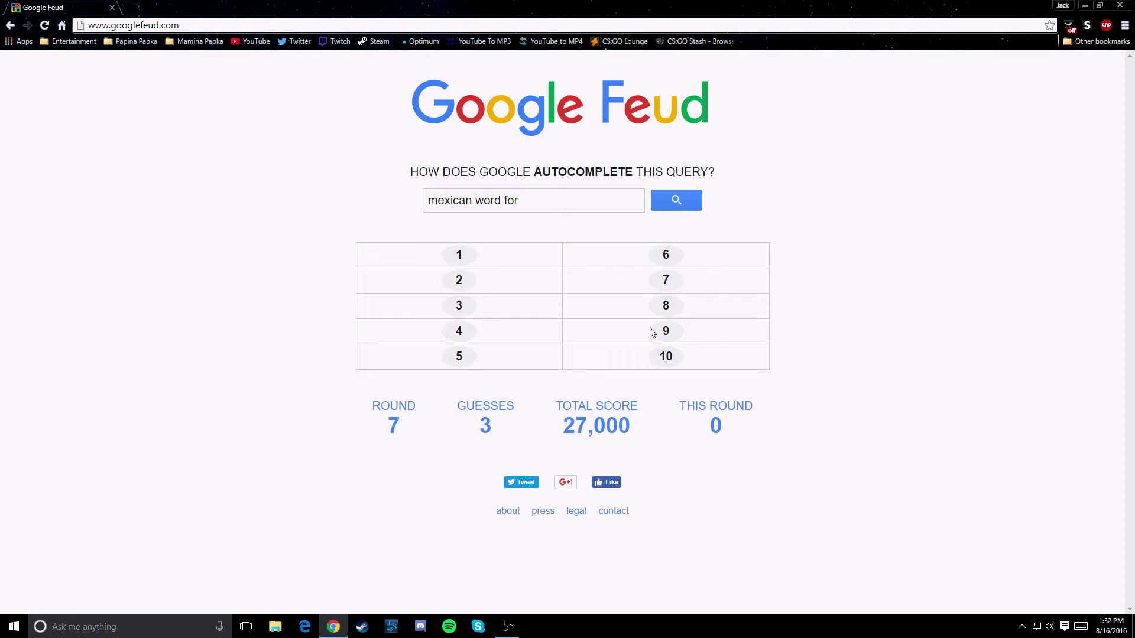
text(hello)
key(Return)
text(click)
key(Return)
text(pe)
key(BackSpace)
key(BackSpace)
text(pen)
key(Return)
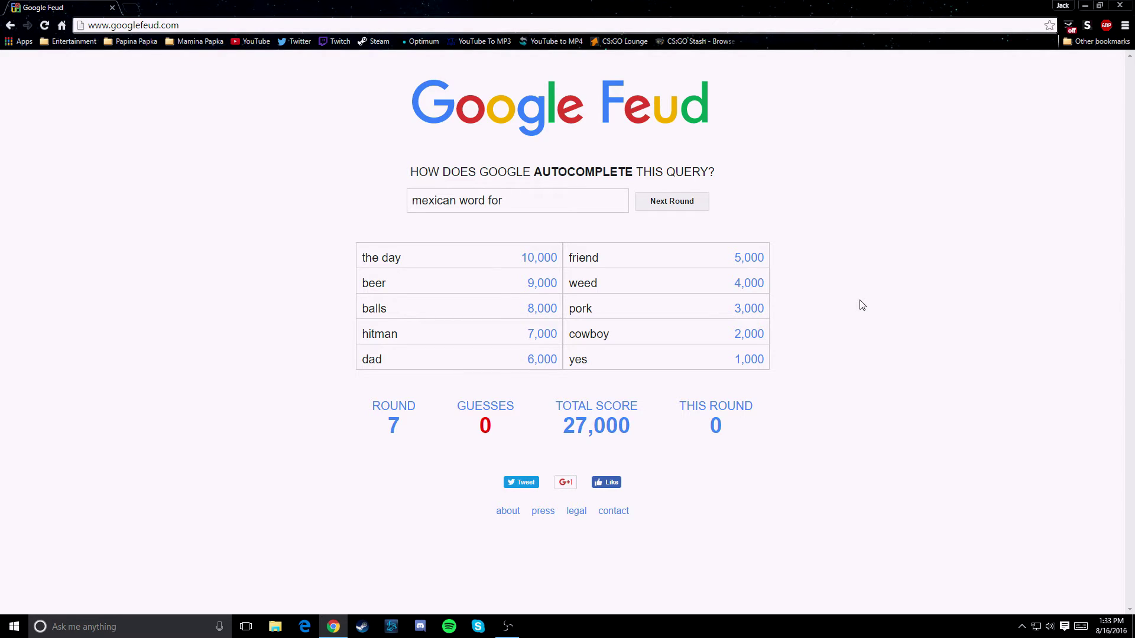
click(584, 290)
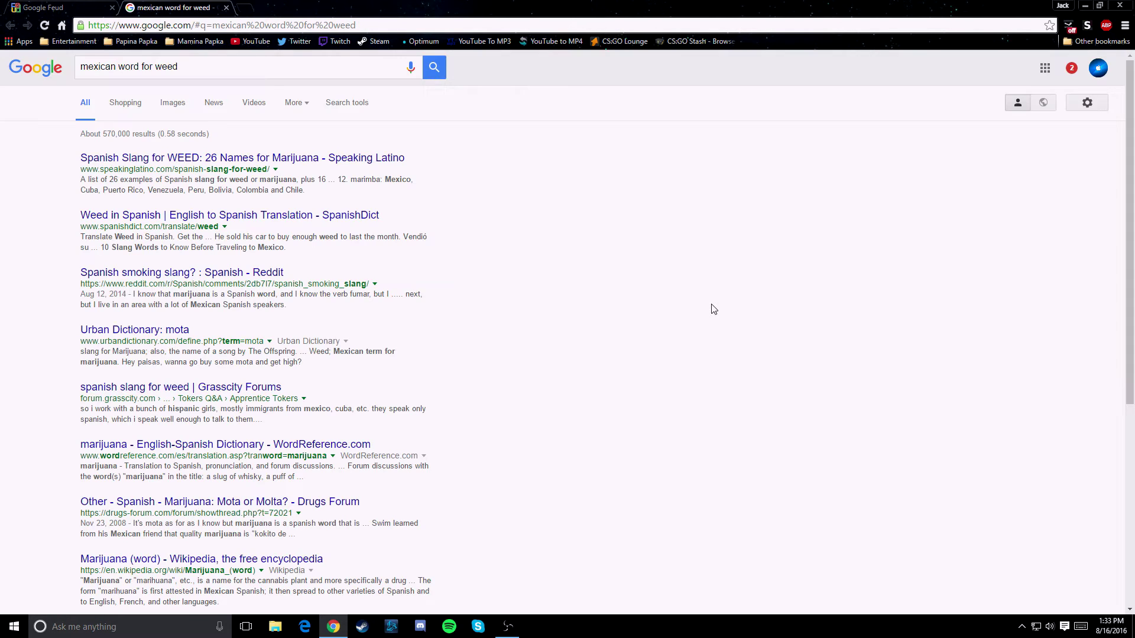
click(277, 162)
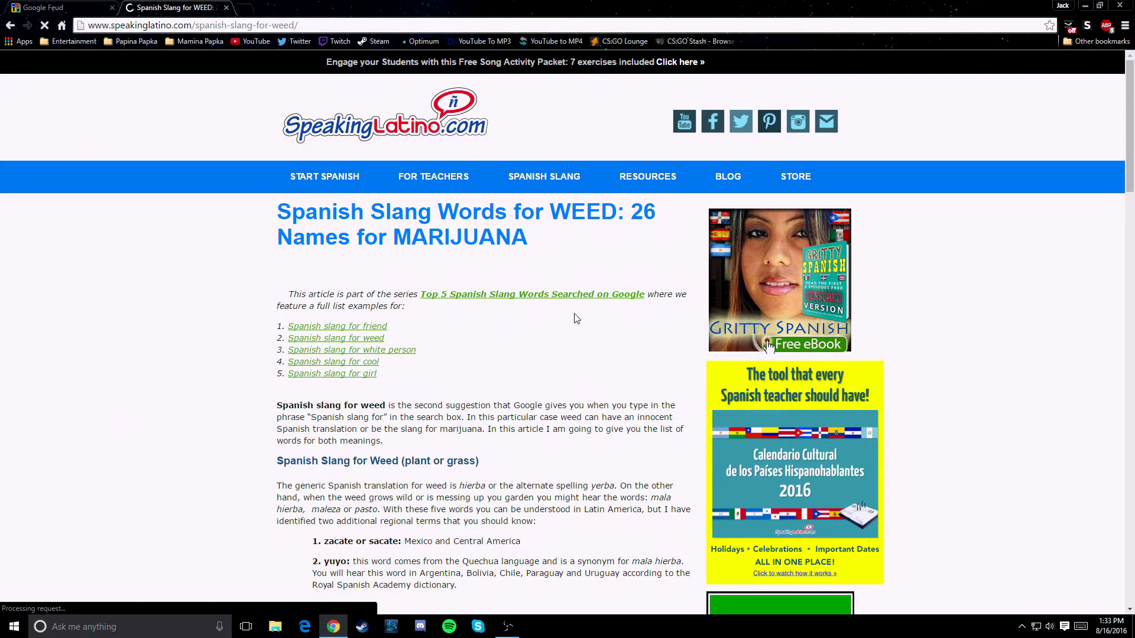
scroll(597, 298, down, 1)
scroll(577, 329, down, 1)
scroll(559, 355, down, 1)
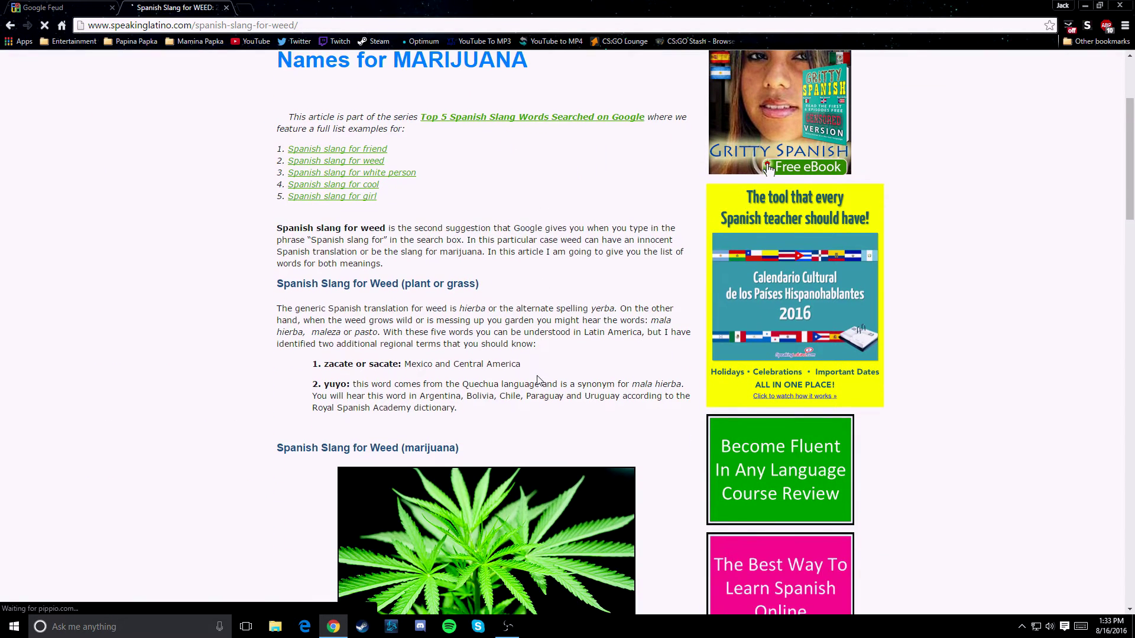
scroll(537, 380, down, 1)
scroll(421, 322, down, 3)
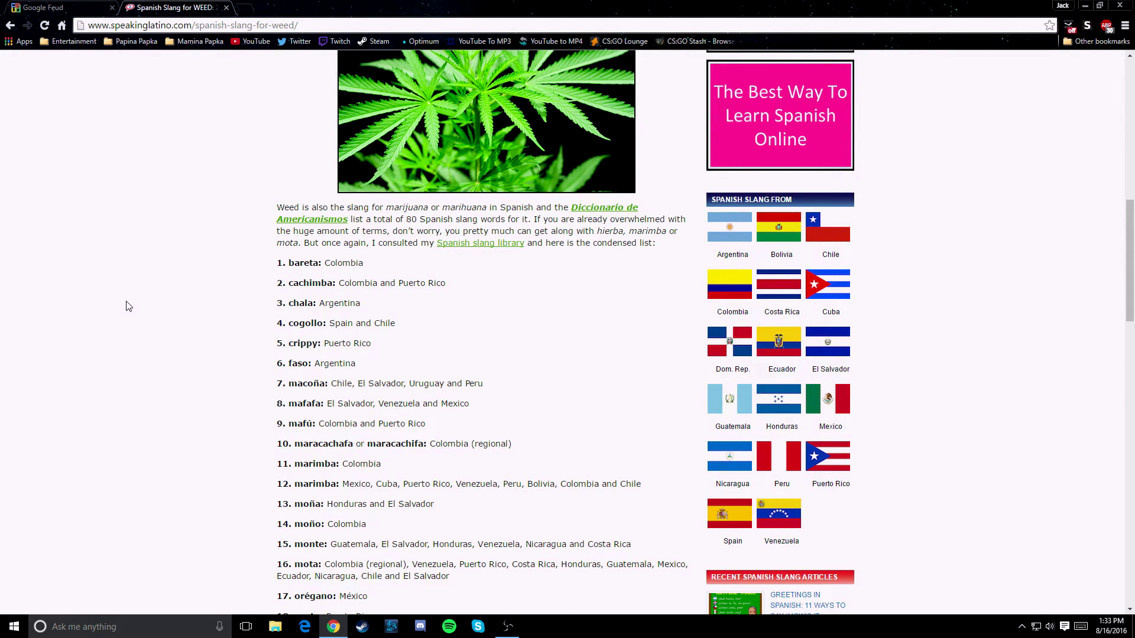
key(ctrl+w)
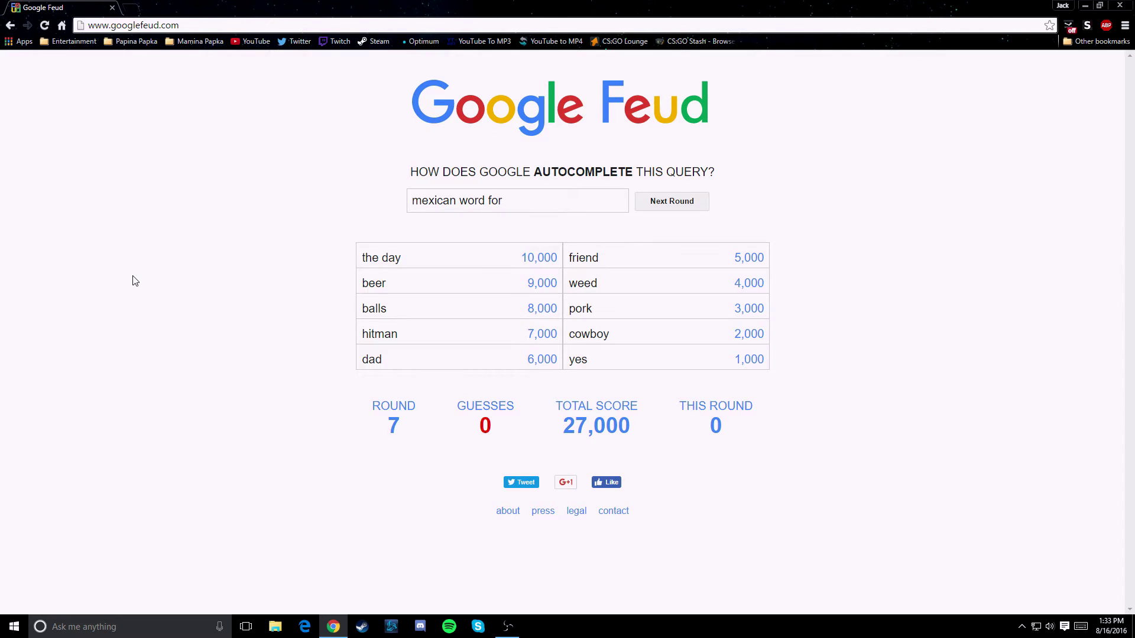
Step: Play round 8 'deborah' with guesses walke, wahi and a third, then move on
click(689, 207)
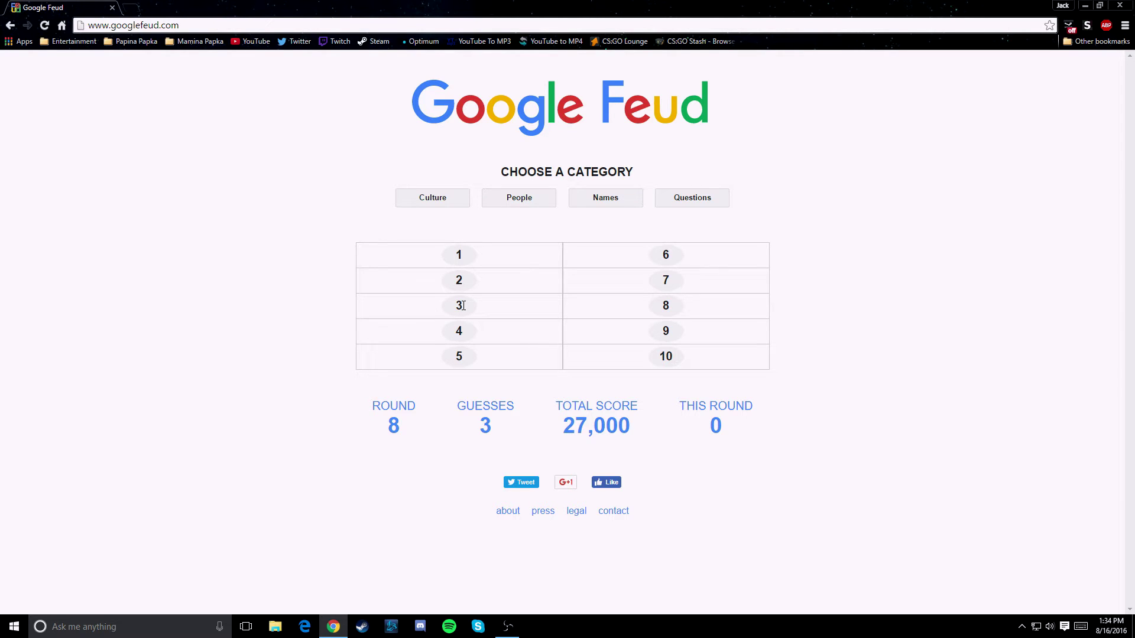
click(605, 197)
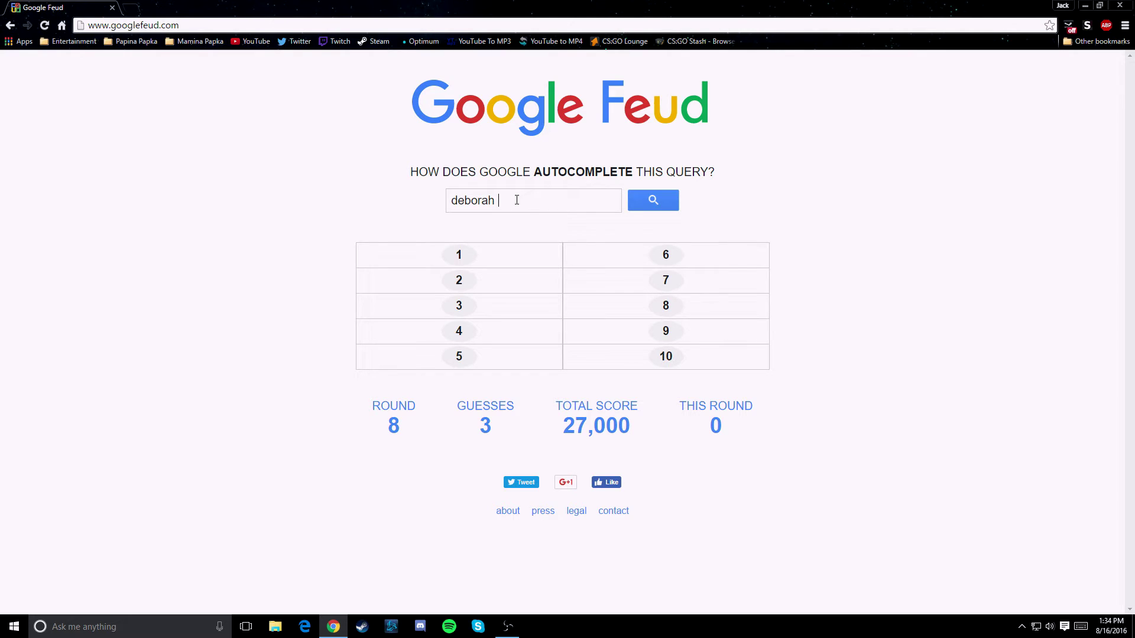
text(walke)
key(Return)
key(Return)
text(who)
key(Return)
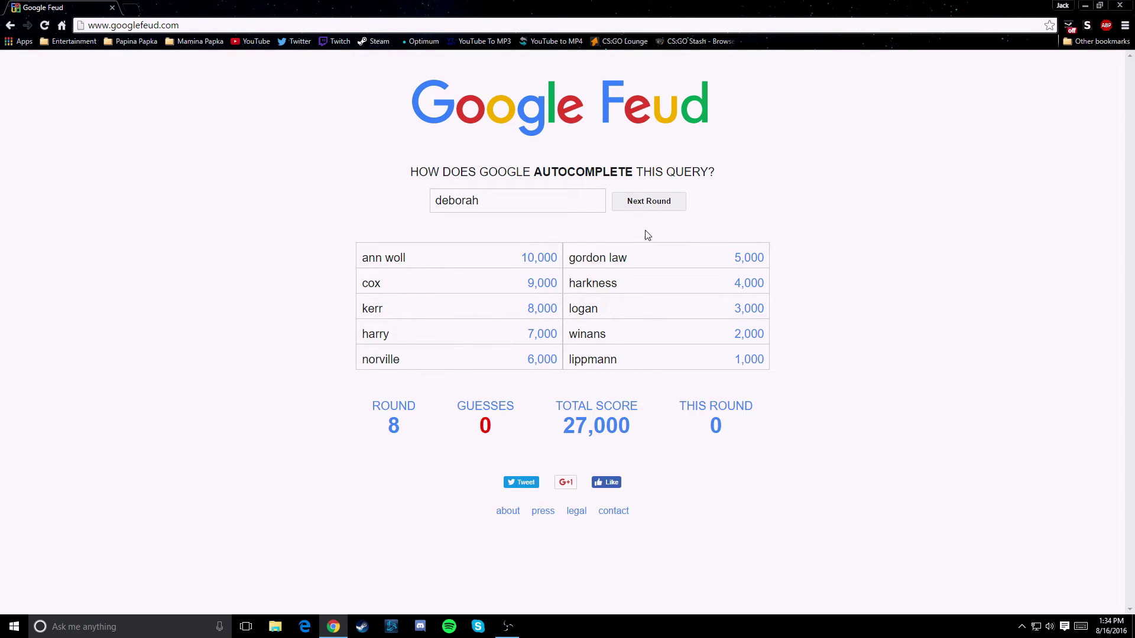
click(678, 202)
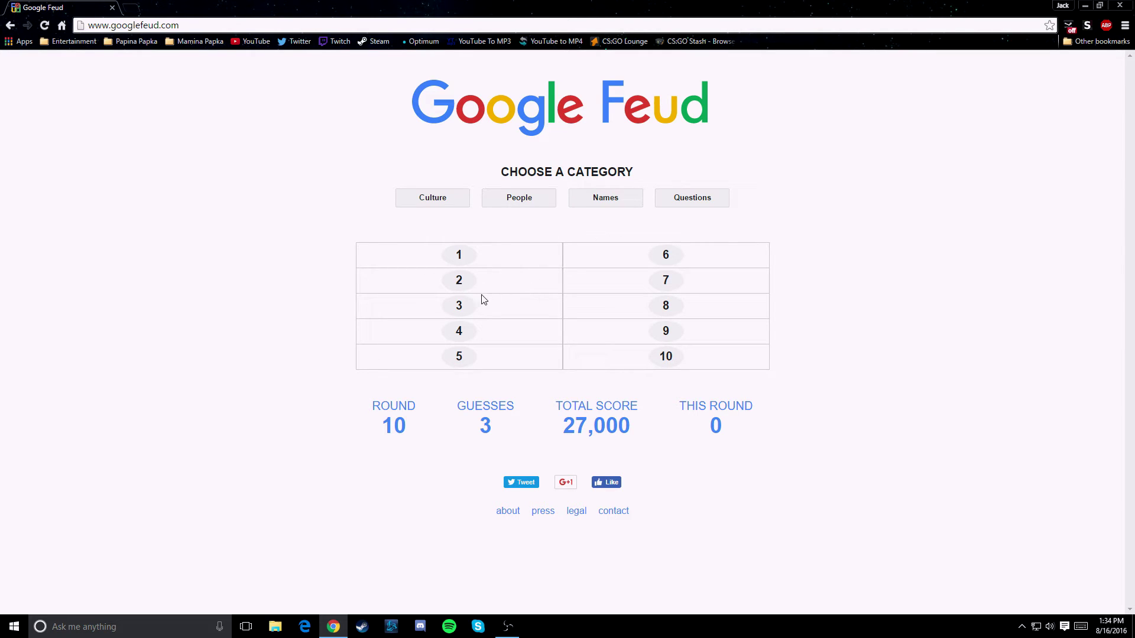
Step: Start round 10 in Culture and guess night twice for 'the windy'
click(447, 203)
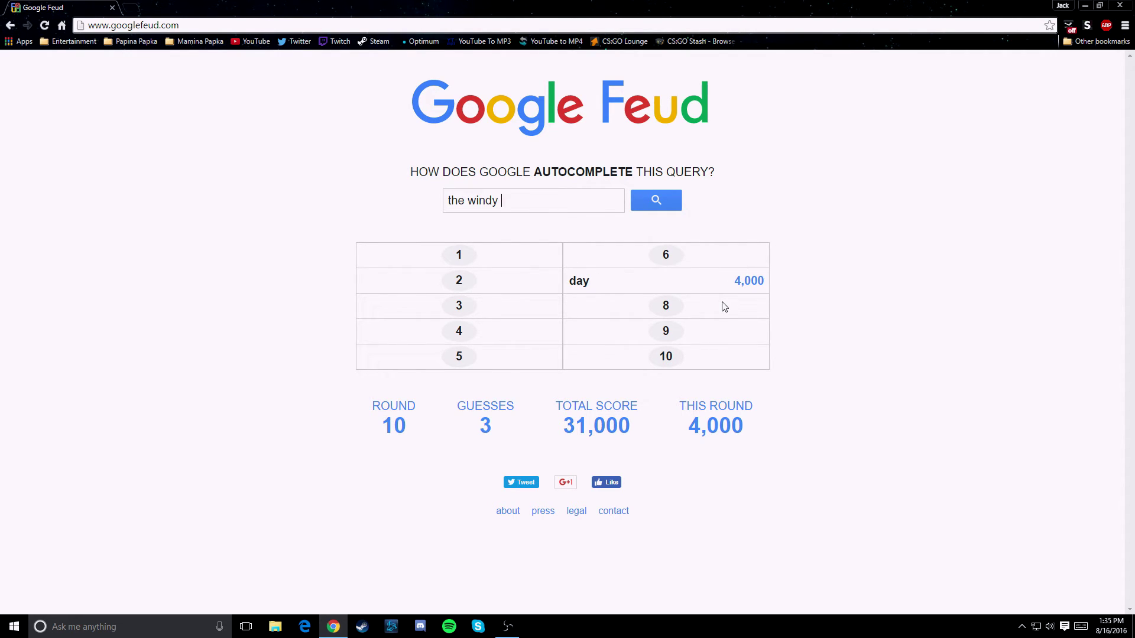
text(night)
key(Return)
text(night)
key(Return)
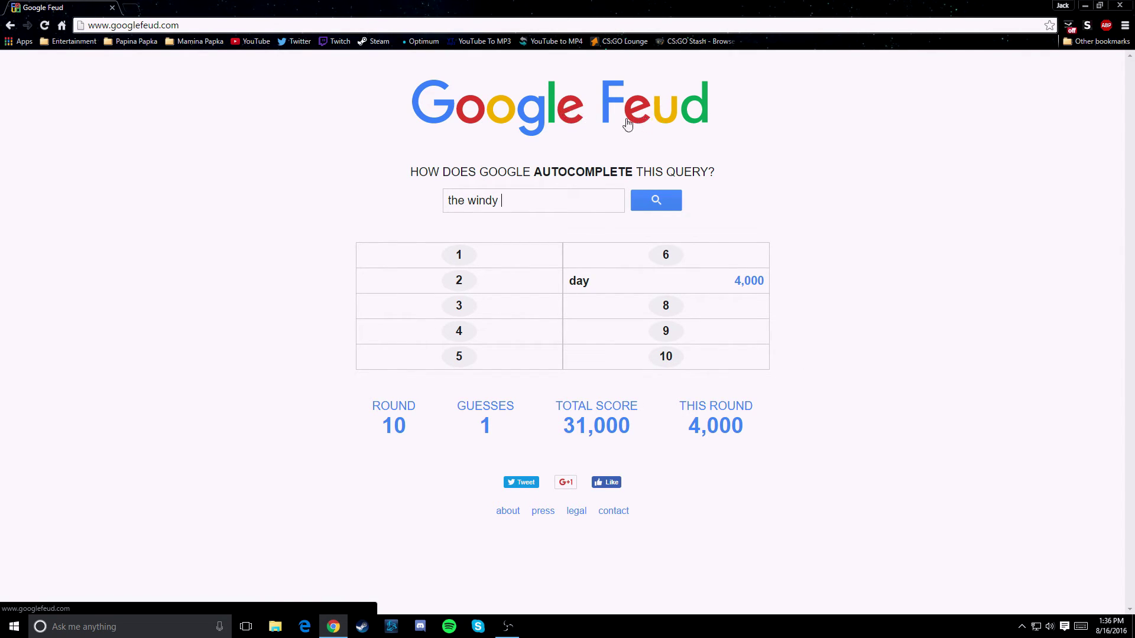
click(132, 9)
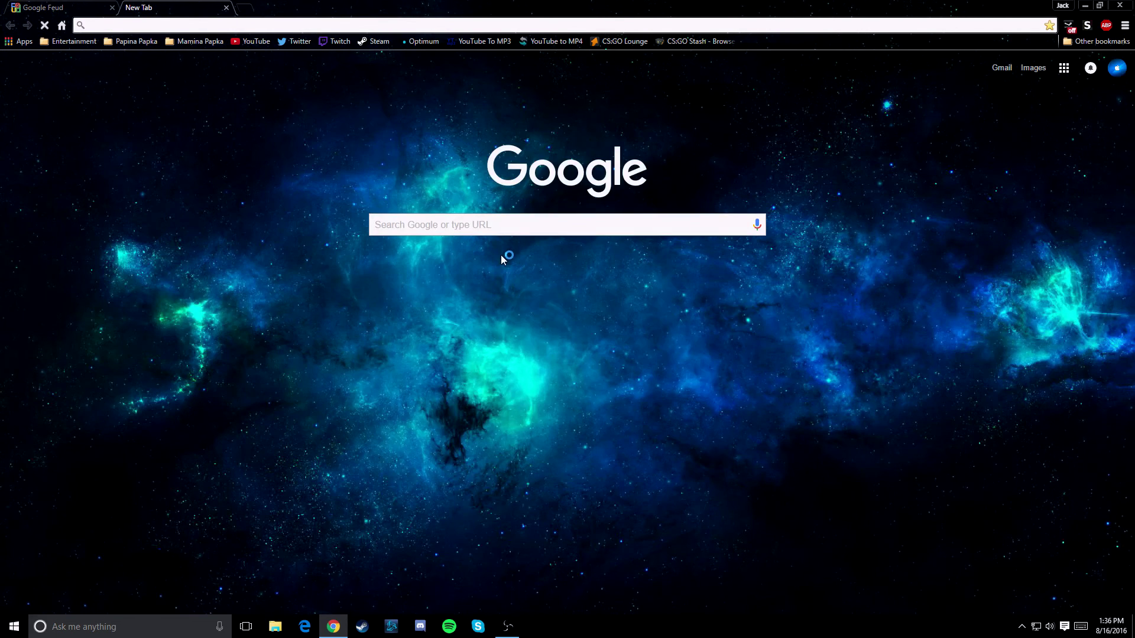
text(th)
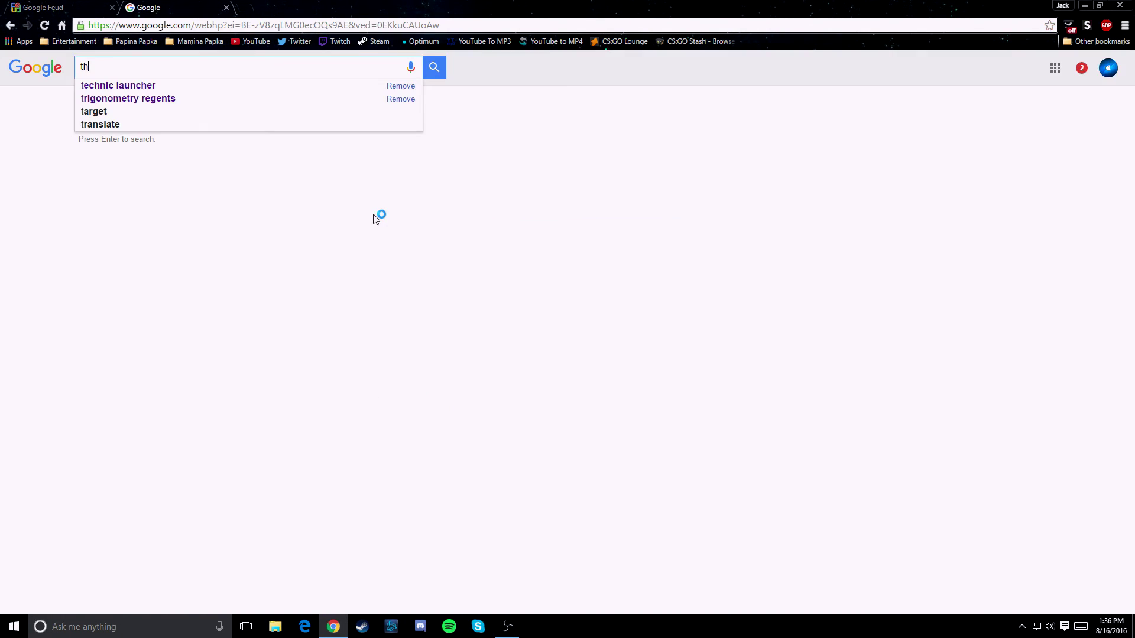
text(e windy)
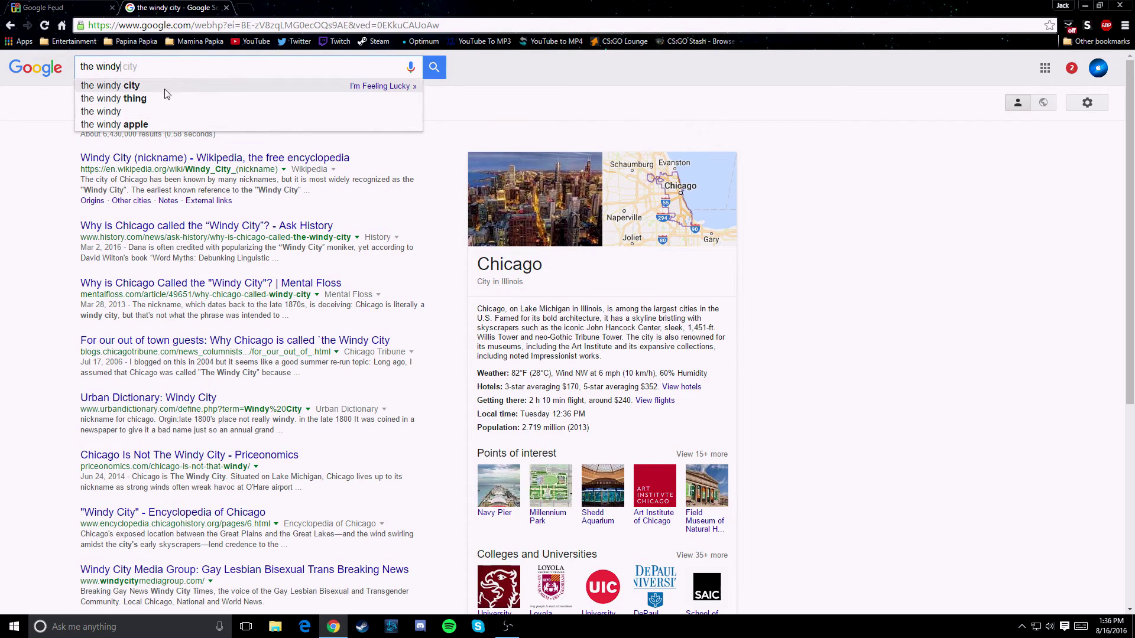
key(ctrl+w)
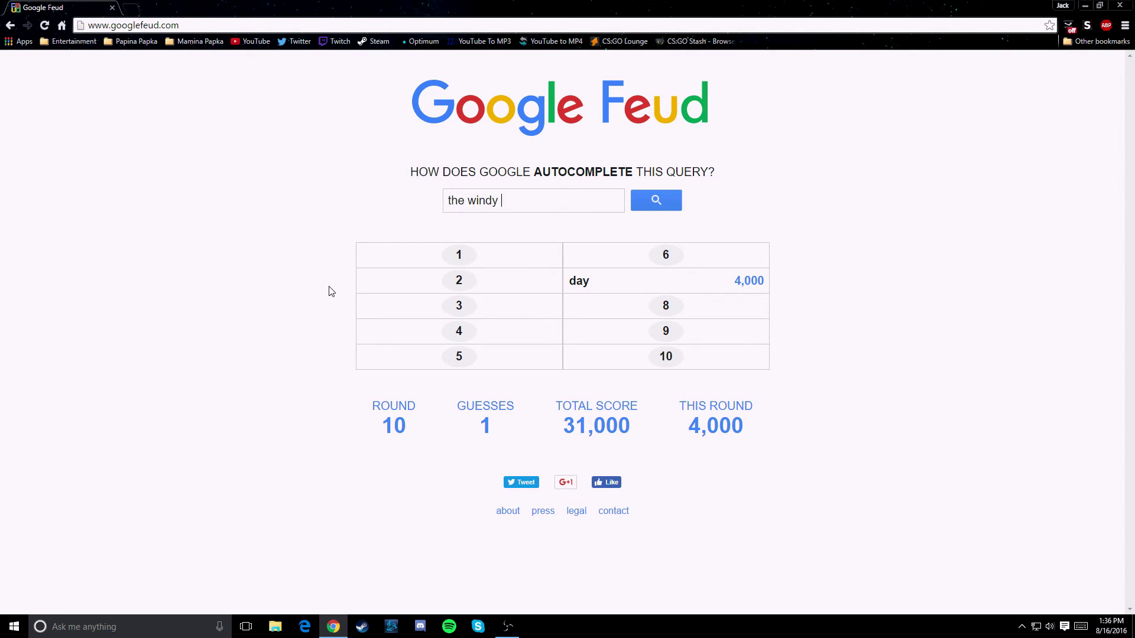
text(city)
Step: Submit 'city' to land the number-one answer for 'the windy', ending at 41,000 total
key(Return)
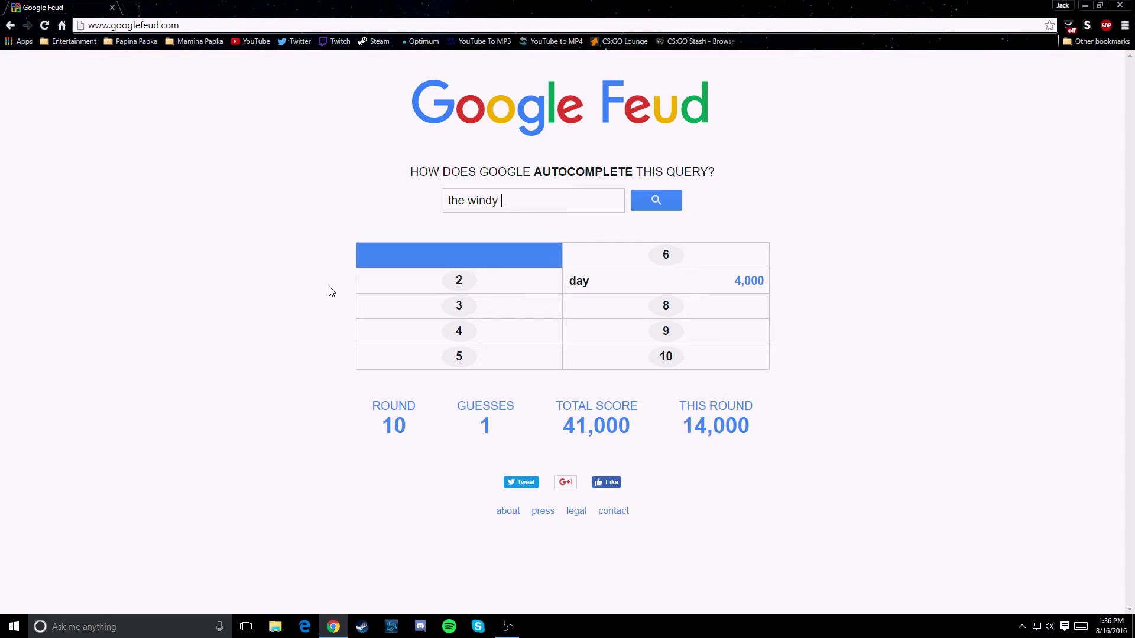